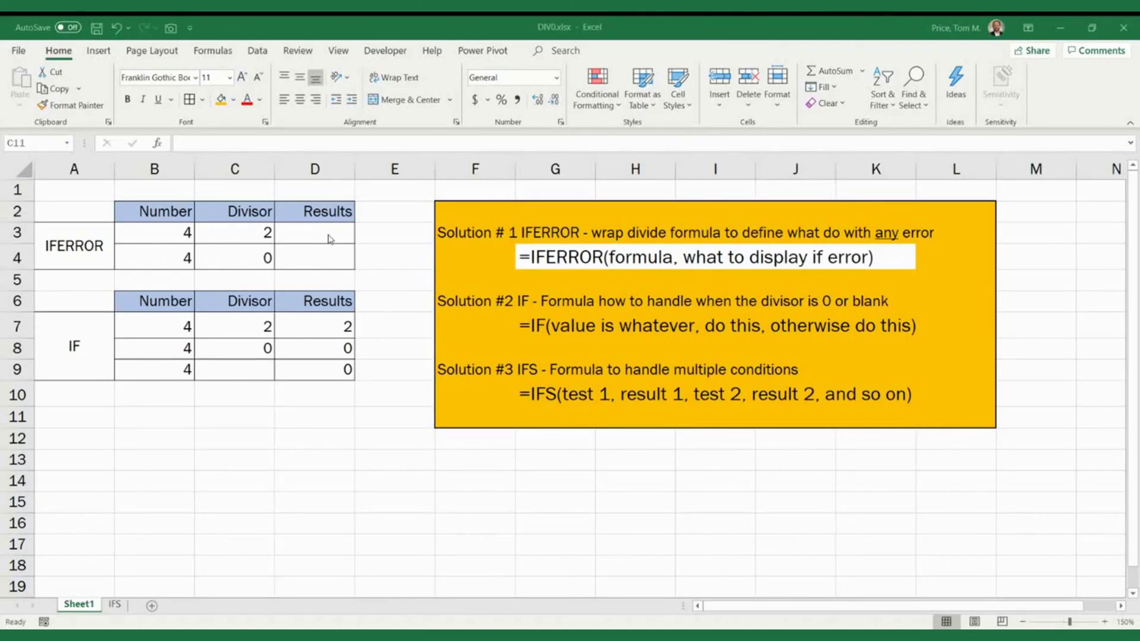
Enter plain division formulas =B3/C3 and =B4/C4 in D3 and D4; D4 shows #DIV/0!
click(328, 234)
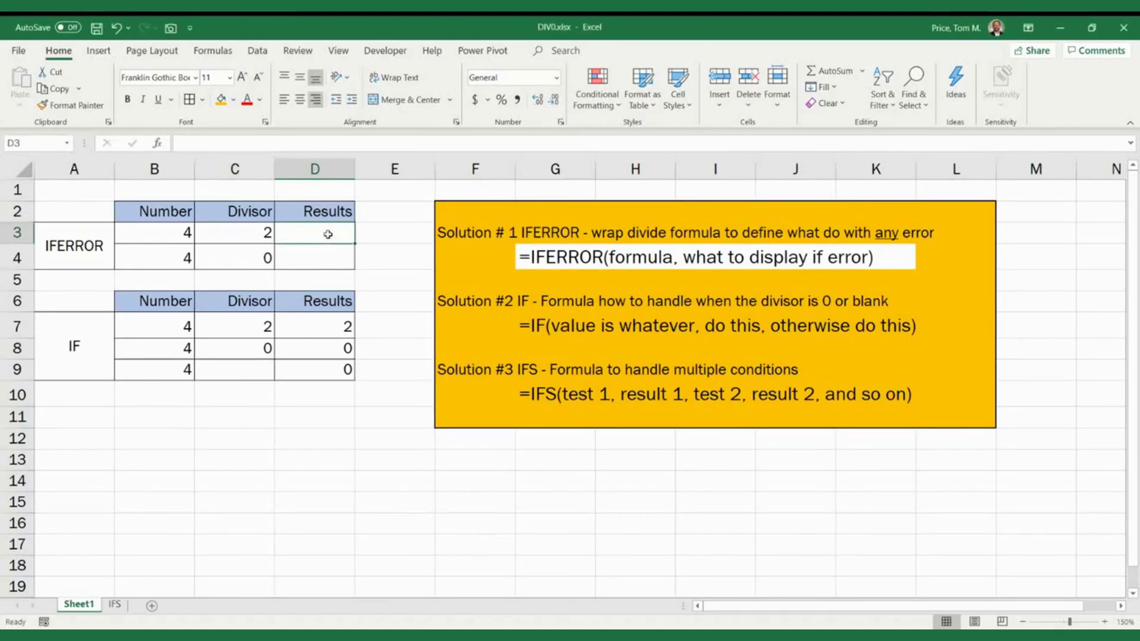
text(=)
key(Left)
key(Left)
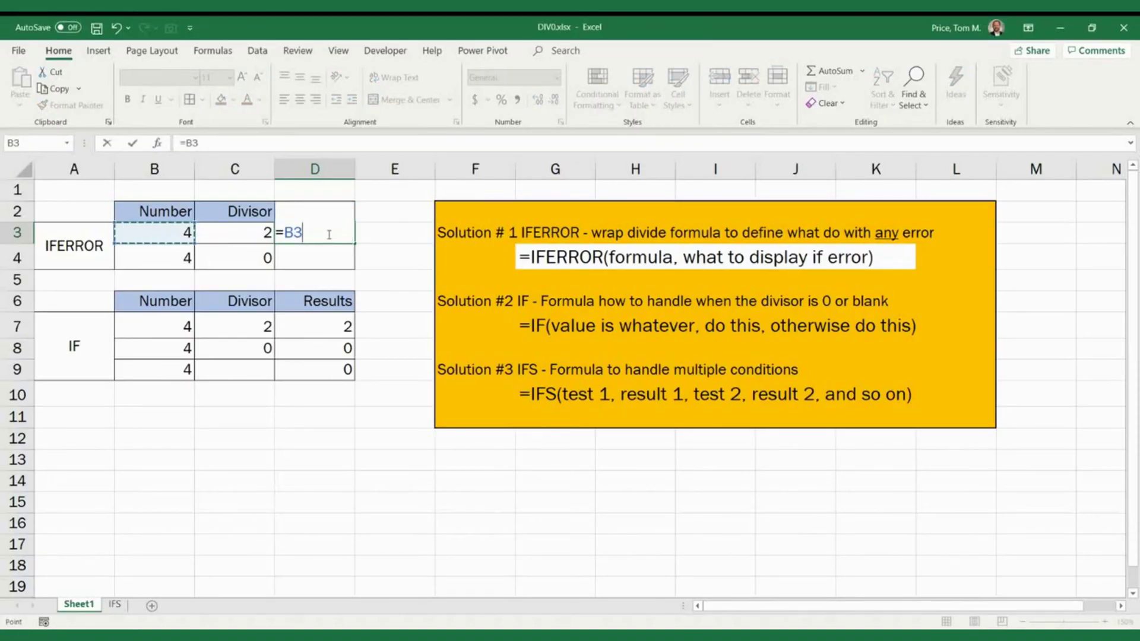
text(/)
key(Left)
key(Return)
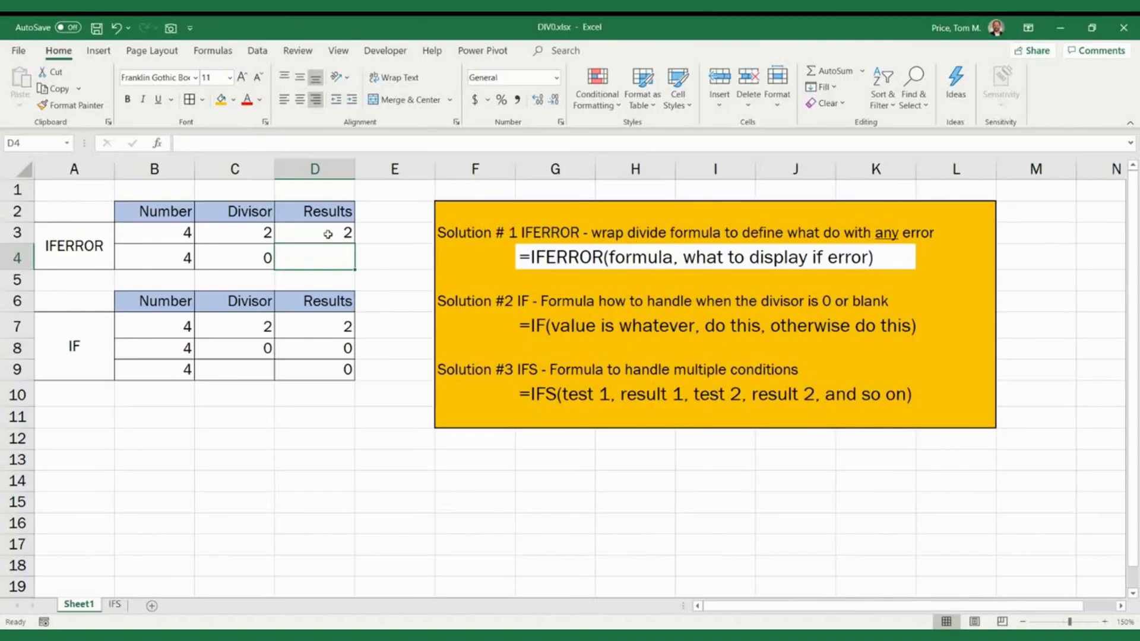
text(=)
key(Left)
key(Left)
text(/)
key(Left)
key(Return)
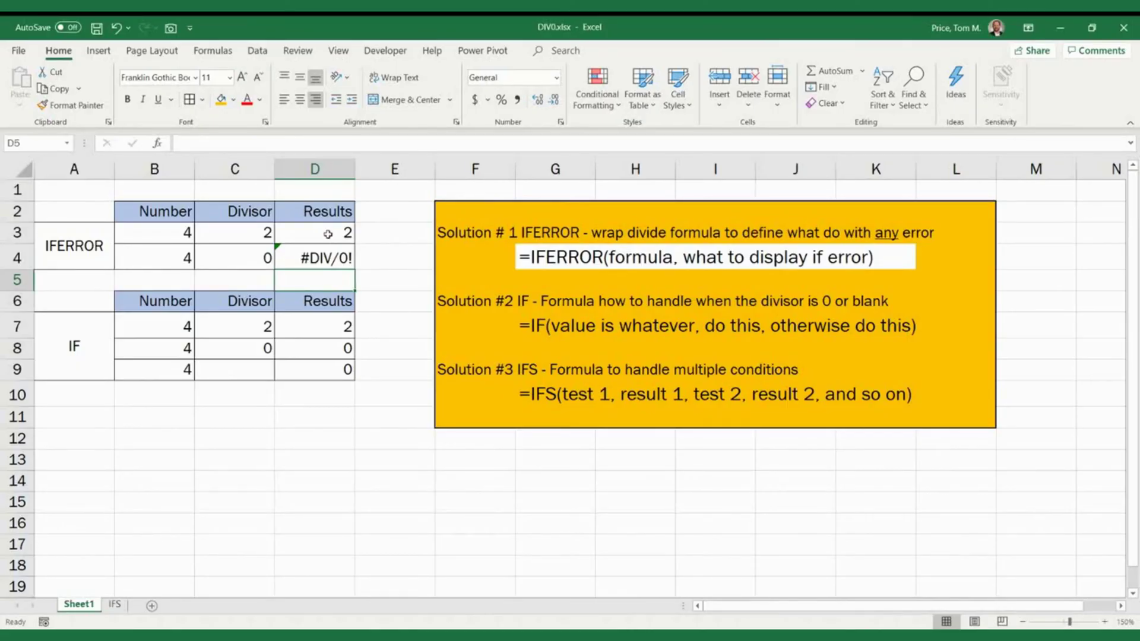
Clear the division formulas from D3 and D4.
key(Up)
key(Up)
key(Delete)
key(Down)
key(Delete)
key(Up)
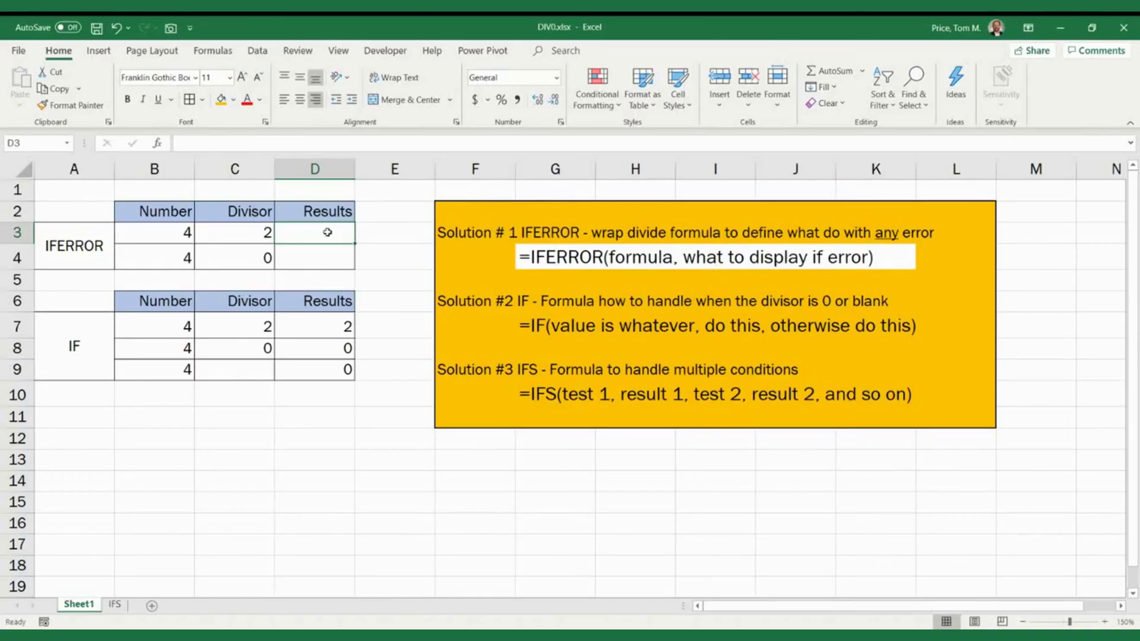
Enter =IFERROR(B3/C3,0) in D3.
text(+=)
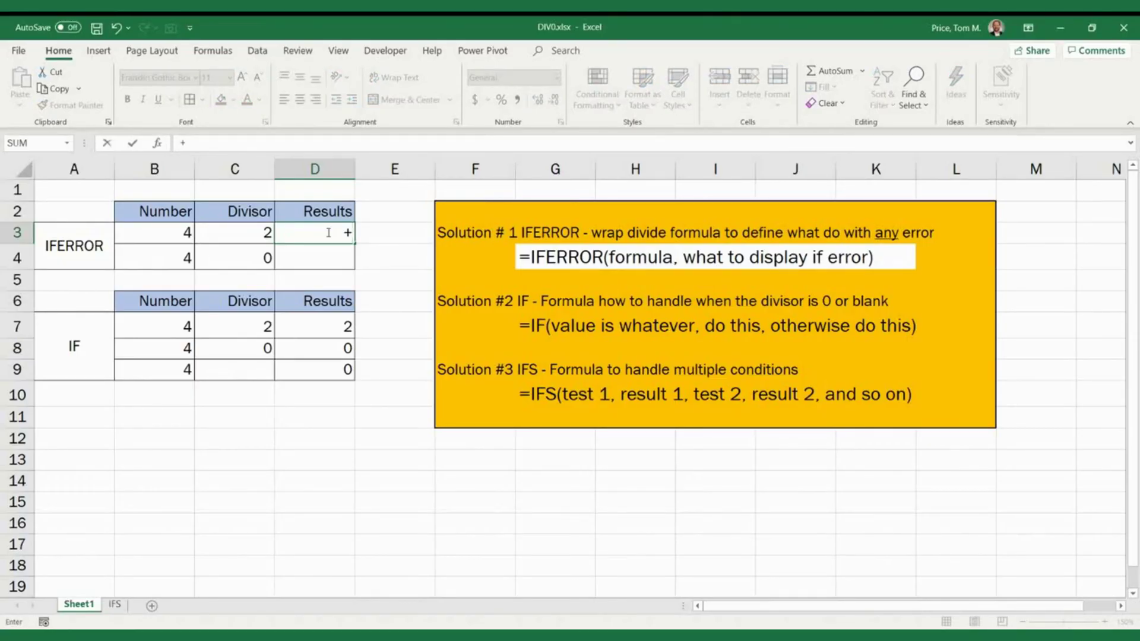
key(BackSpace)
key(BackSpace)
text(=IFERROR()
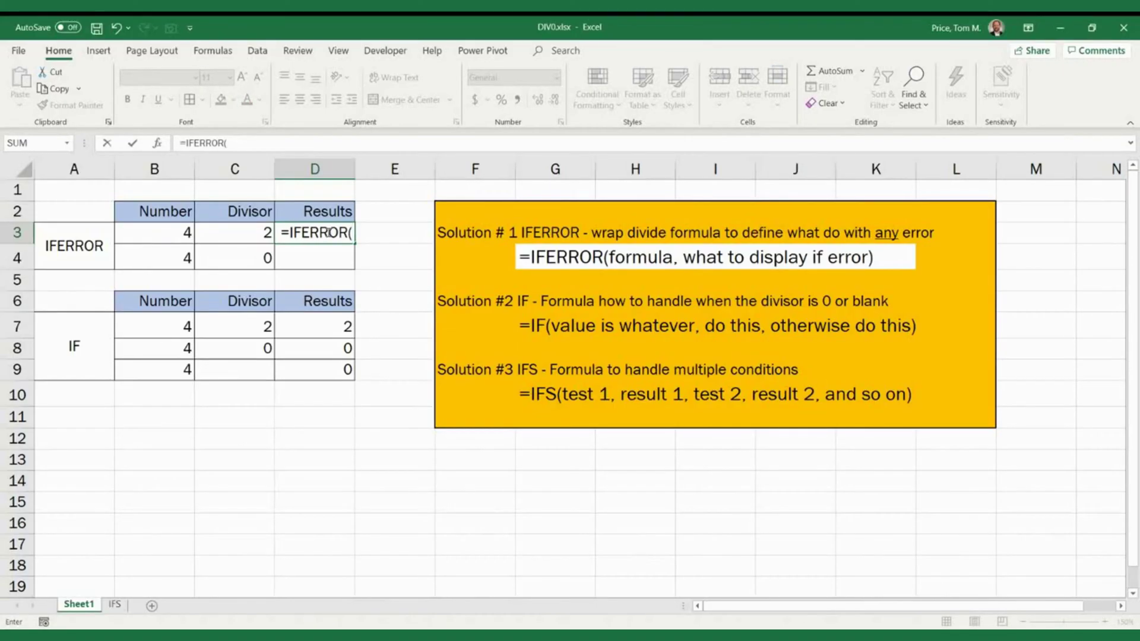
click(153, 234)
text(/)
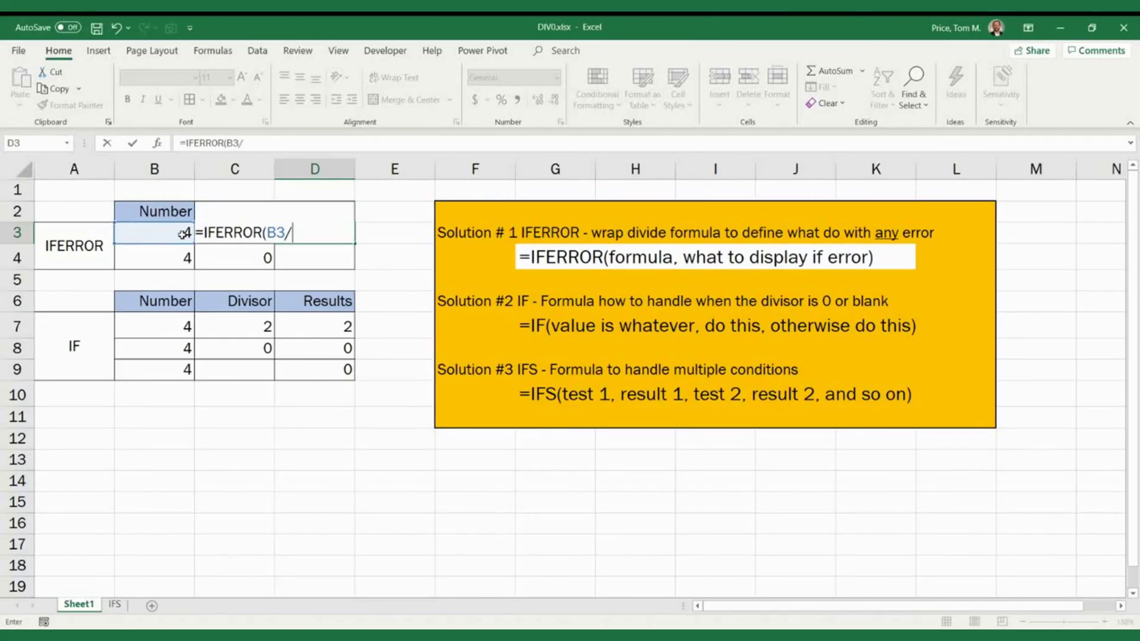
text(c3,)
text(0))
key(Return)
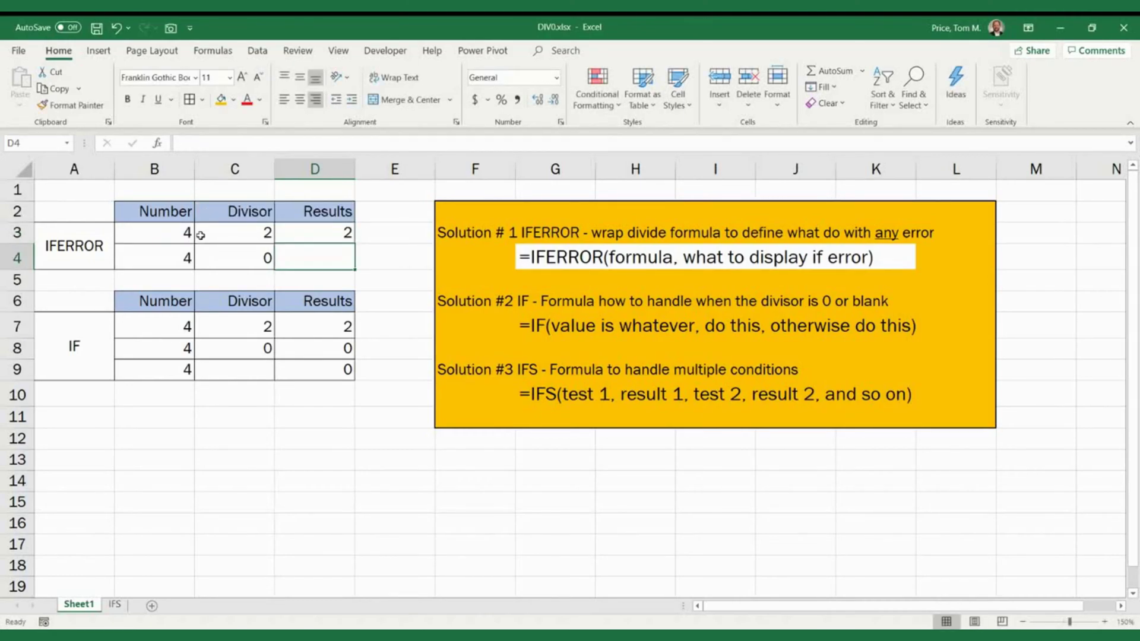
Copy the IFERROR formula from D3 into D4.
key(Up)
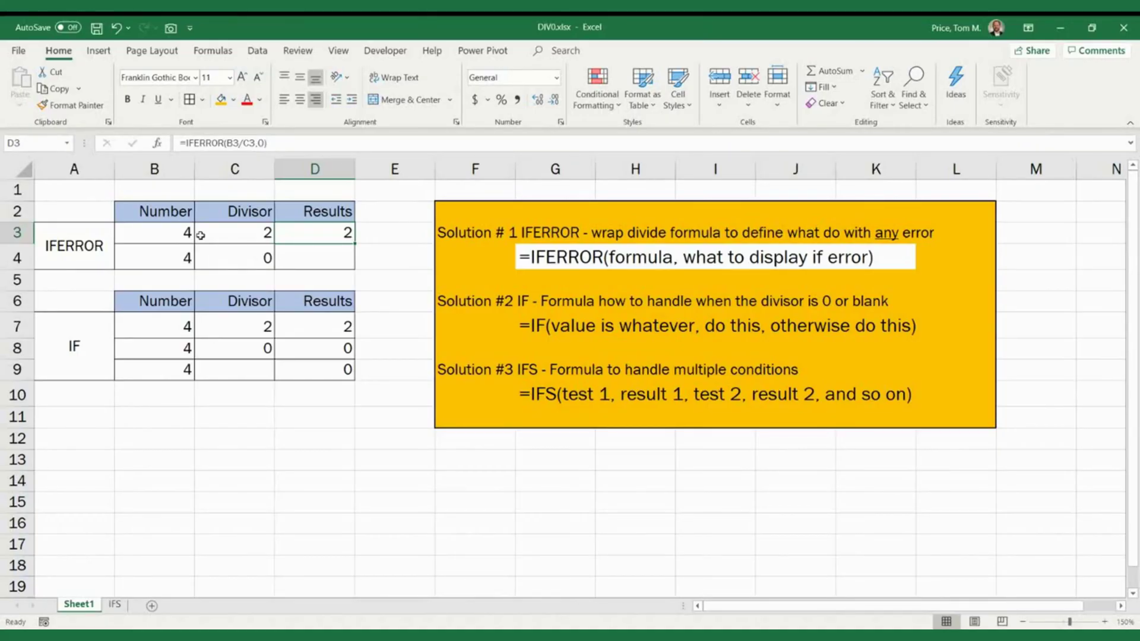
key(ctrl+c)
key(Down)
key(ctrl+v)
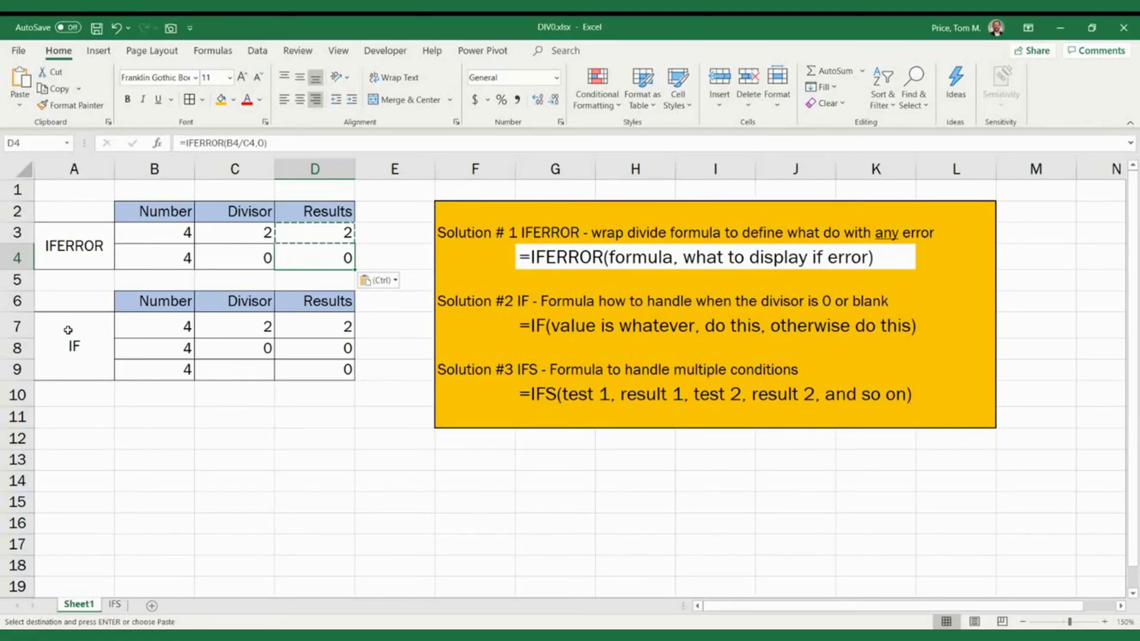
Give the IFERROR syntax line a yellow fill and change the IF syntax line's fill.
click(545, 261)
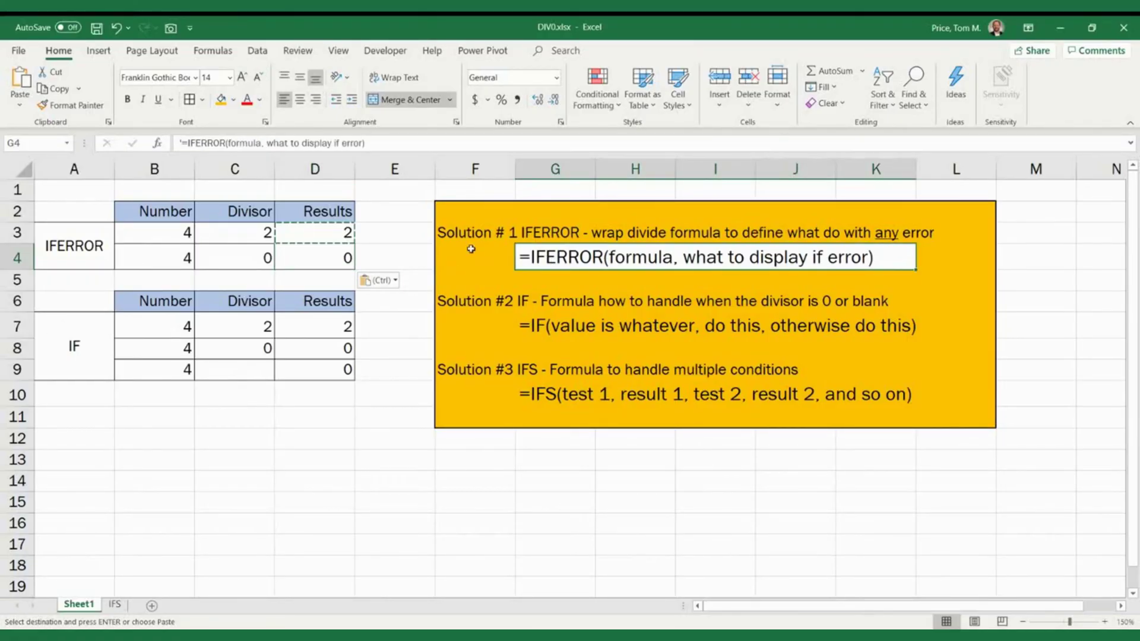
click(221, 99)
click(542, 321)
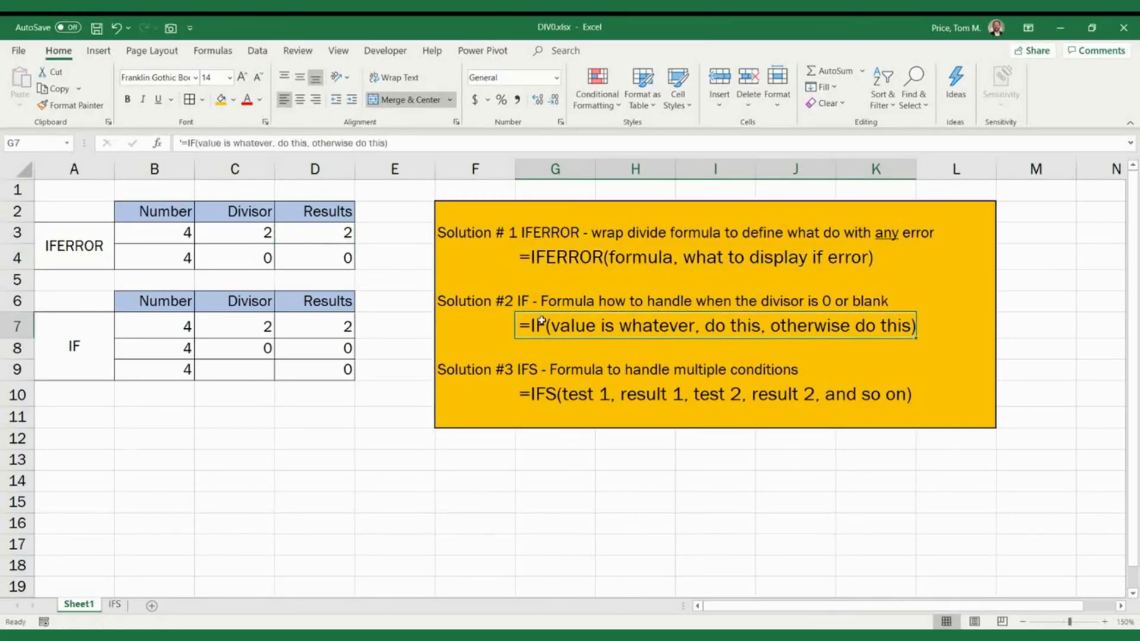
click(233, 99)
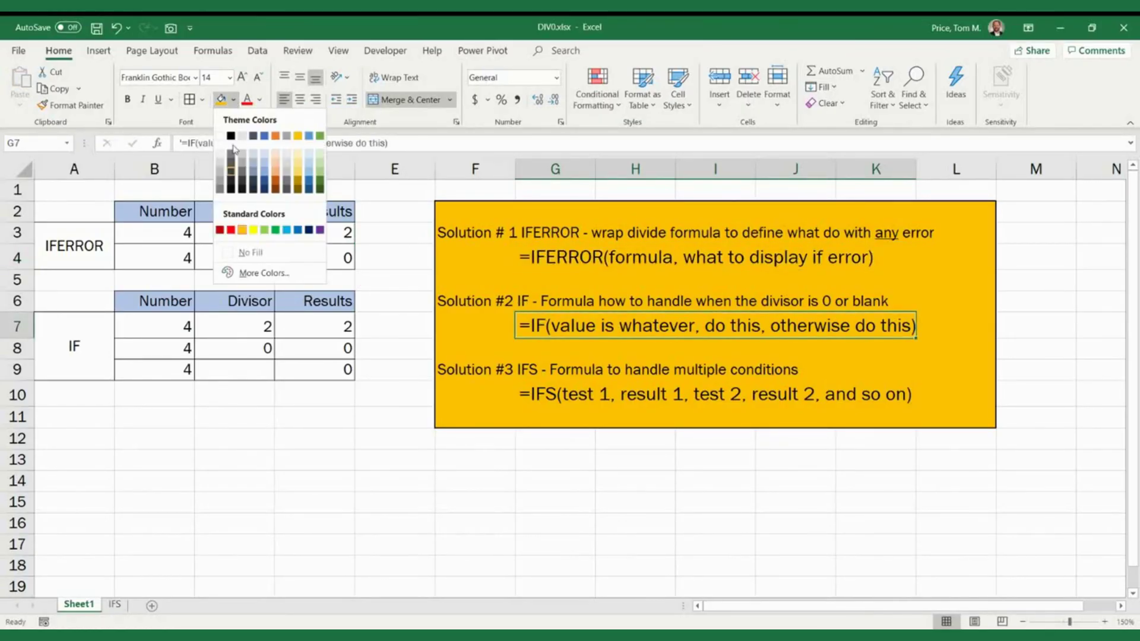
click(238, 252)
Clear D7:D9 and enter =IF(C7=0,0,B7/C7) in D7.
drag(323, 333, 324, 371)
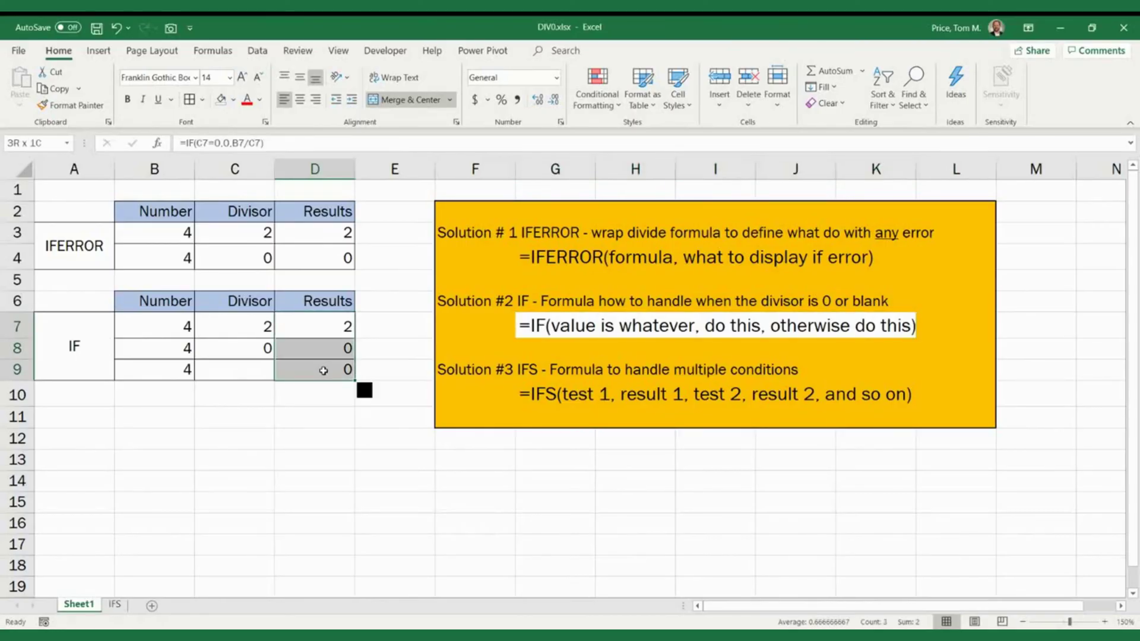
key(Delete)
key(Up)
key(Down)
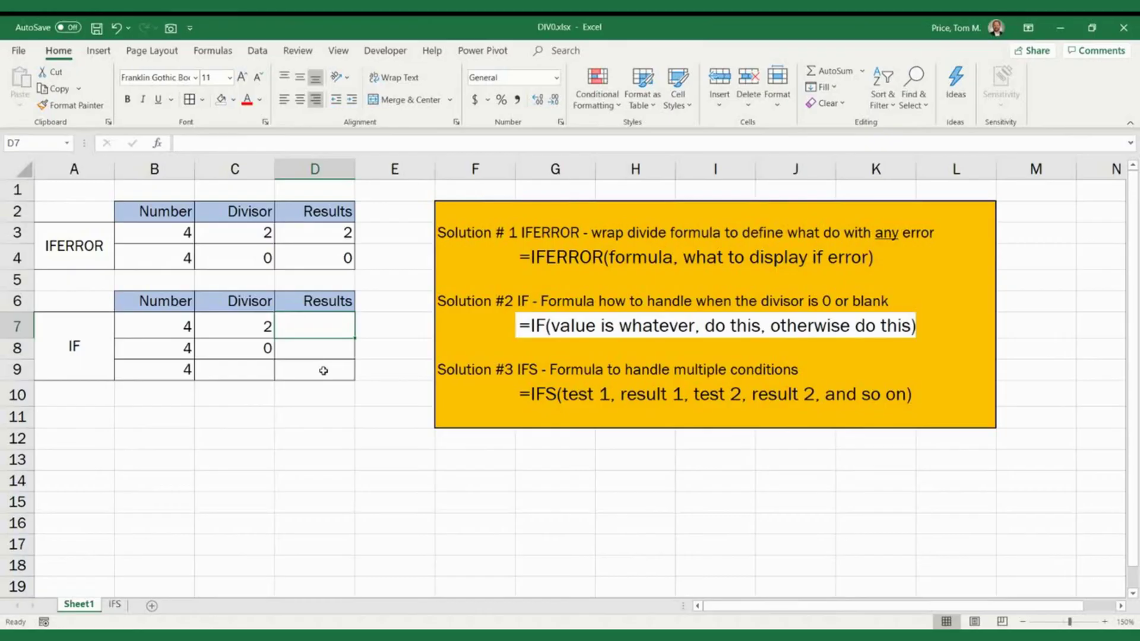
text(=IF()
key(Left)
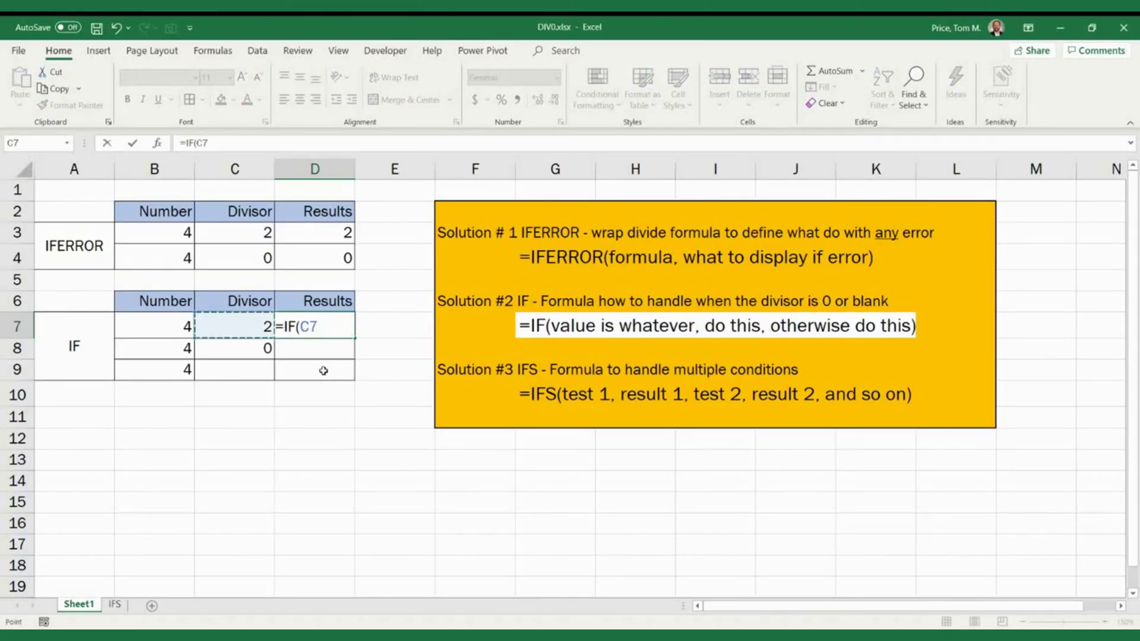
text(=0,0,)
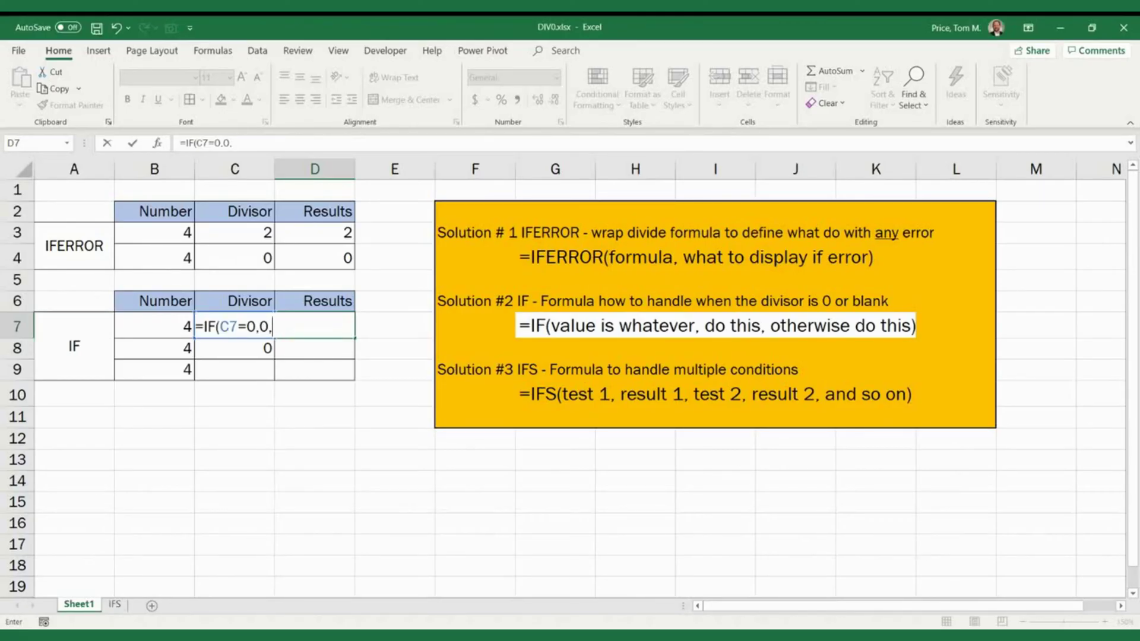
text(b7/c7)
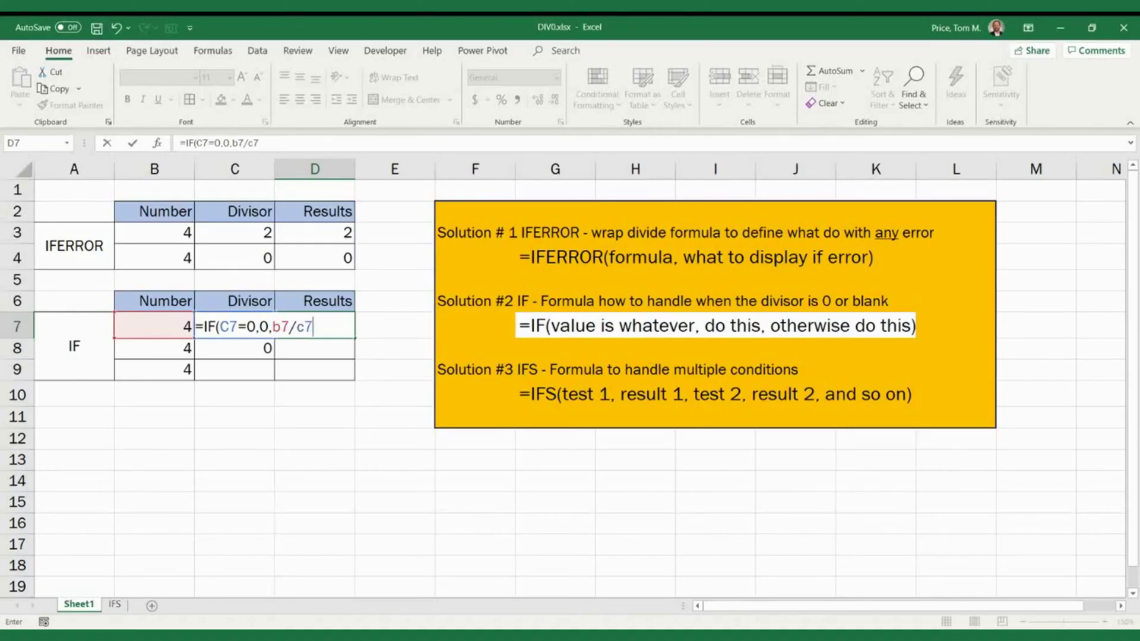
text())
key(ctrl+Return)
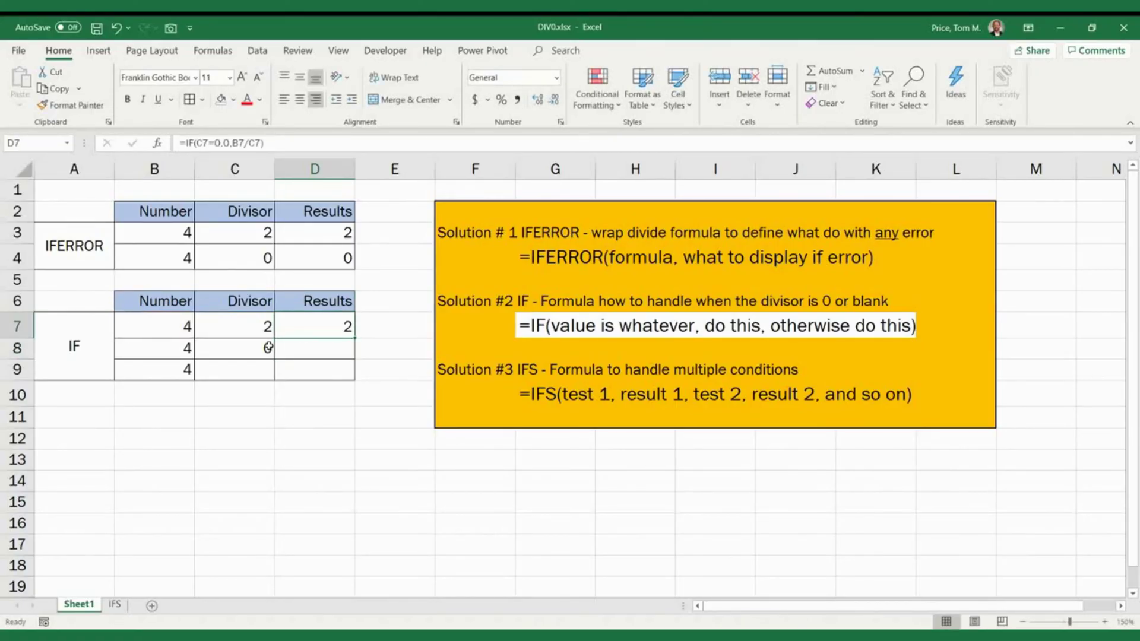
Copy the IF formula from D7 into D8 and D9.
key(ctrl+c)
key(Down)
key(ctrl+v)
key(Down)
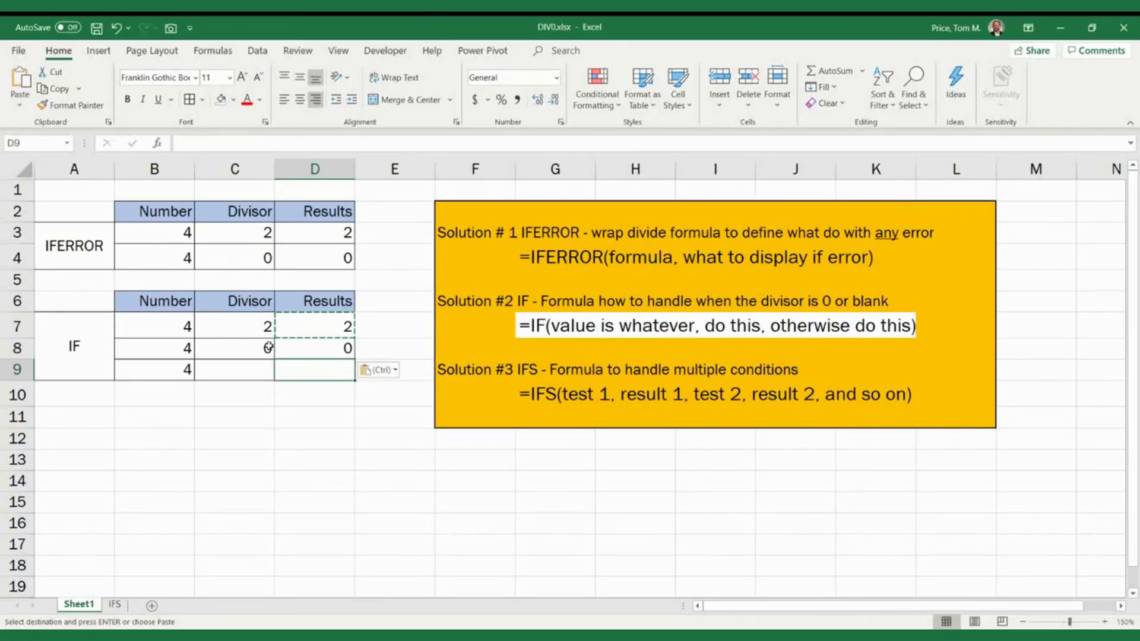
key(ctrl+v)
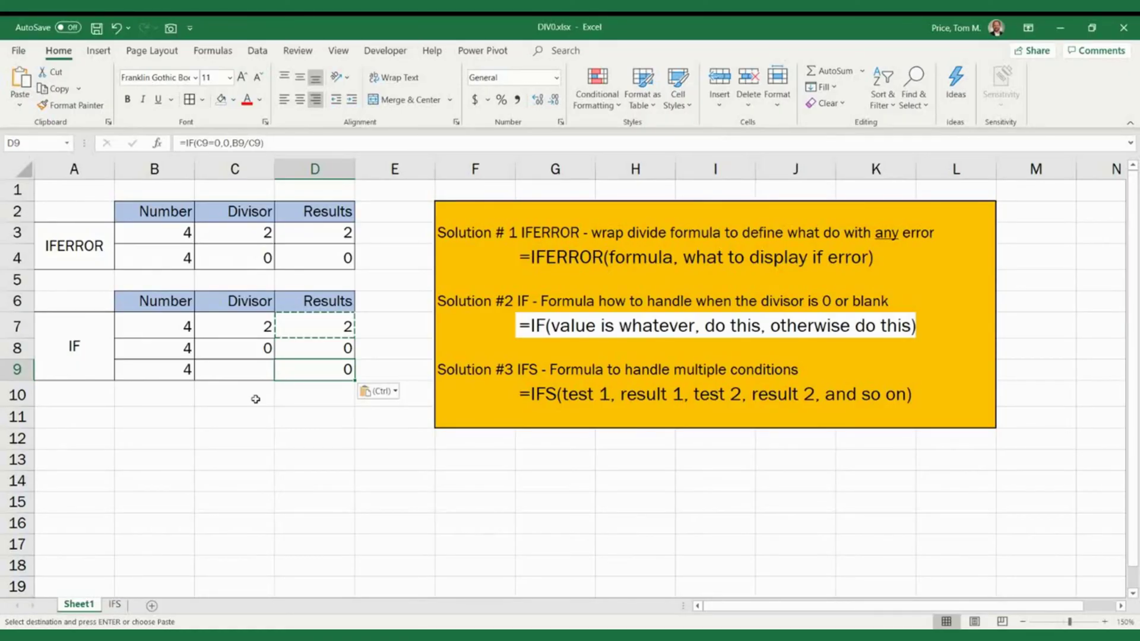
Switch to the IFS sheet and review the numbers and divisors in B8:C10.
click(115, 604)
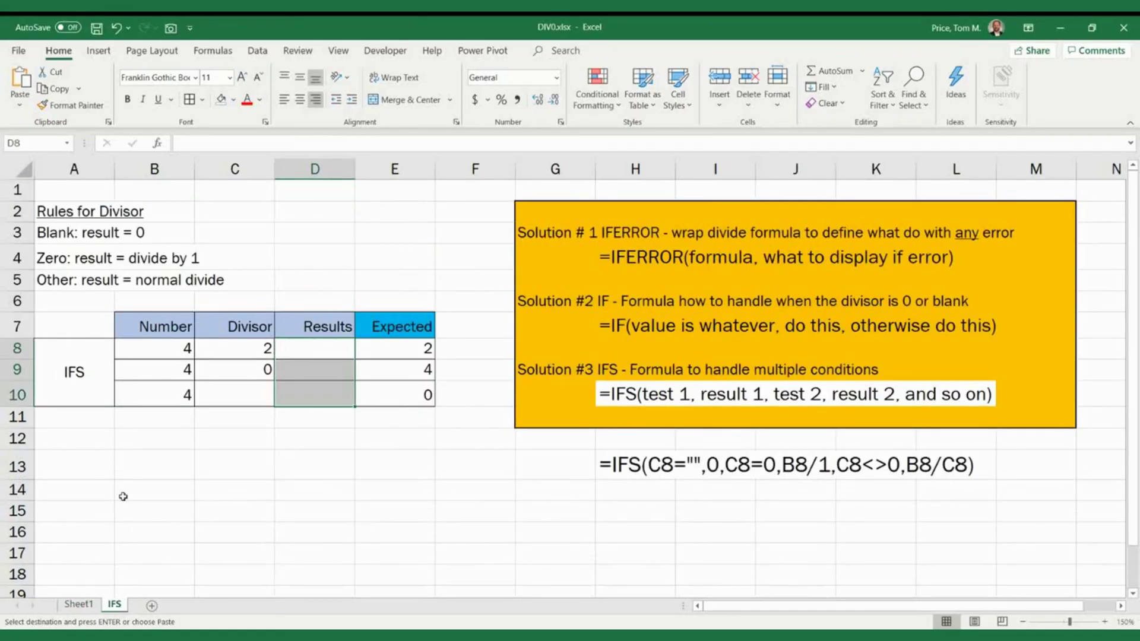
click(263, 389)
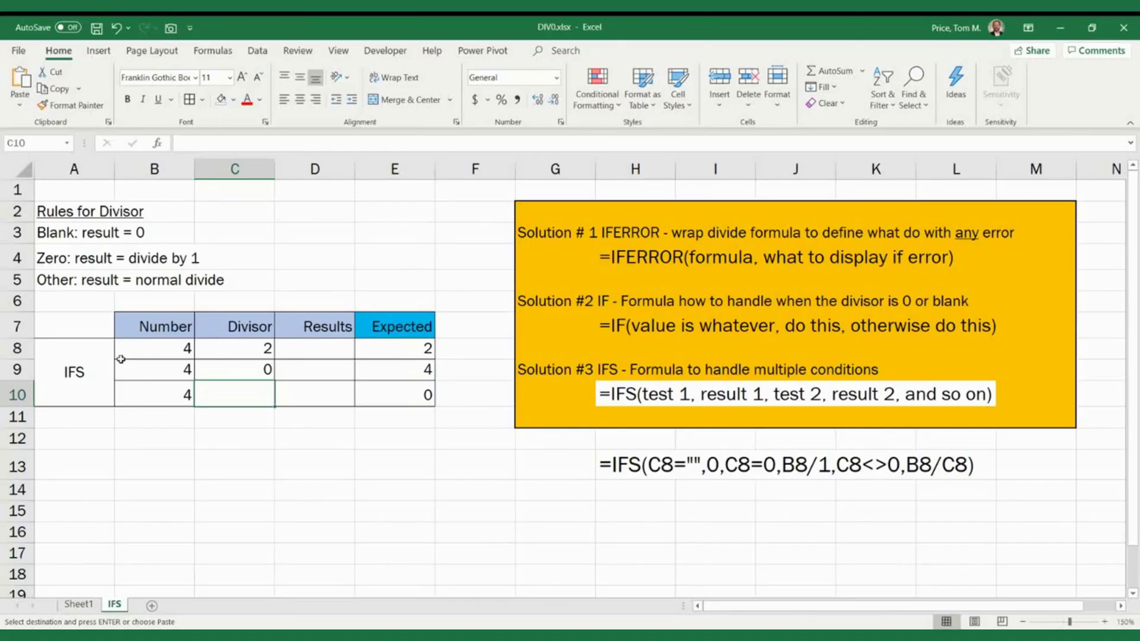
click(161, 352)
click(221, 351)
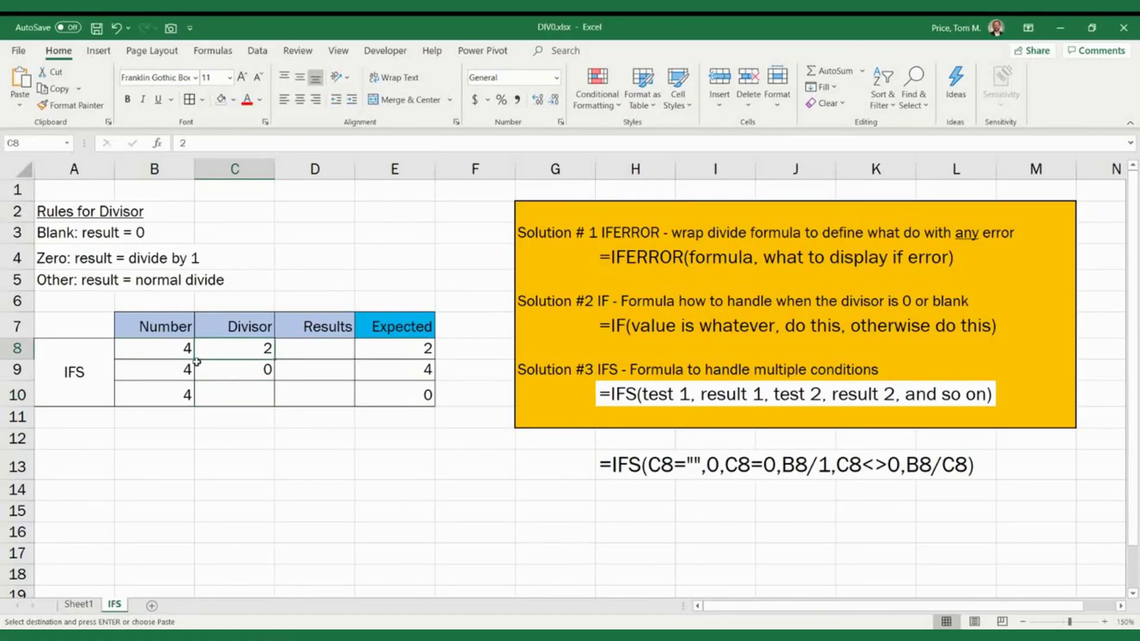
click(184, 365)
click(228, 365)
click(182, 395)
click(220, 395)
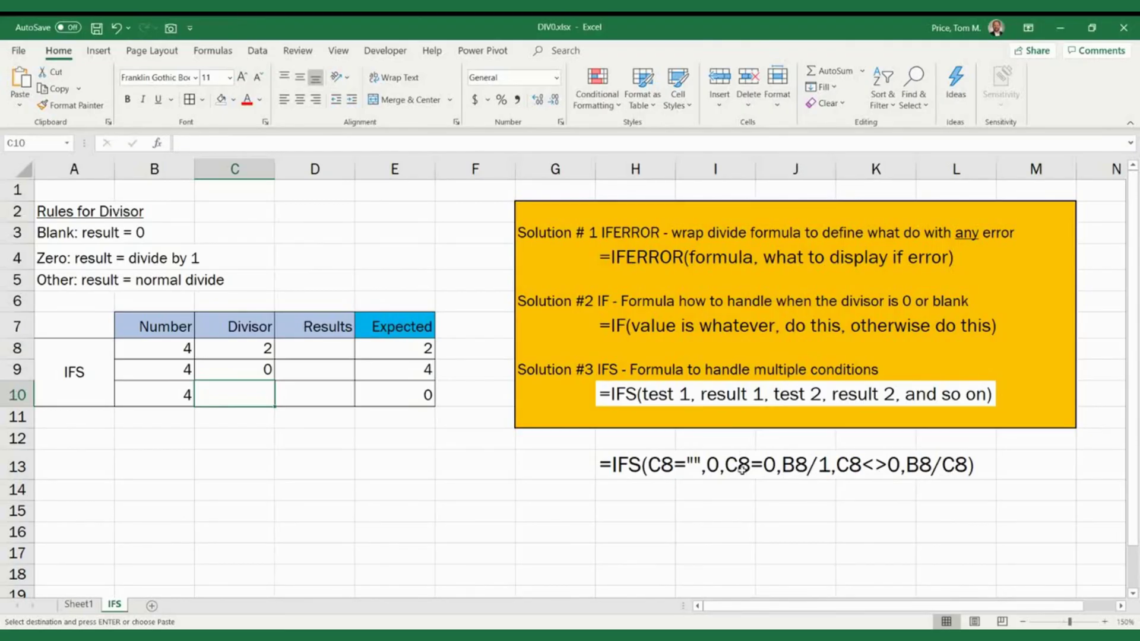
Paste the sample IFS formula from H13 into D8.
click(623, 469)
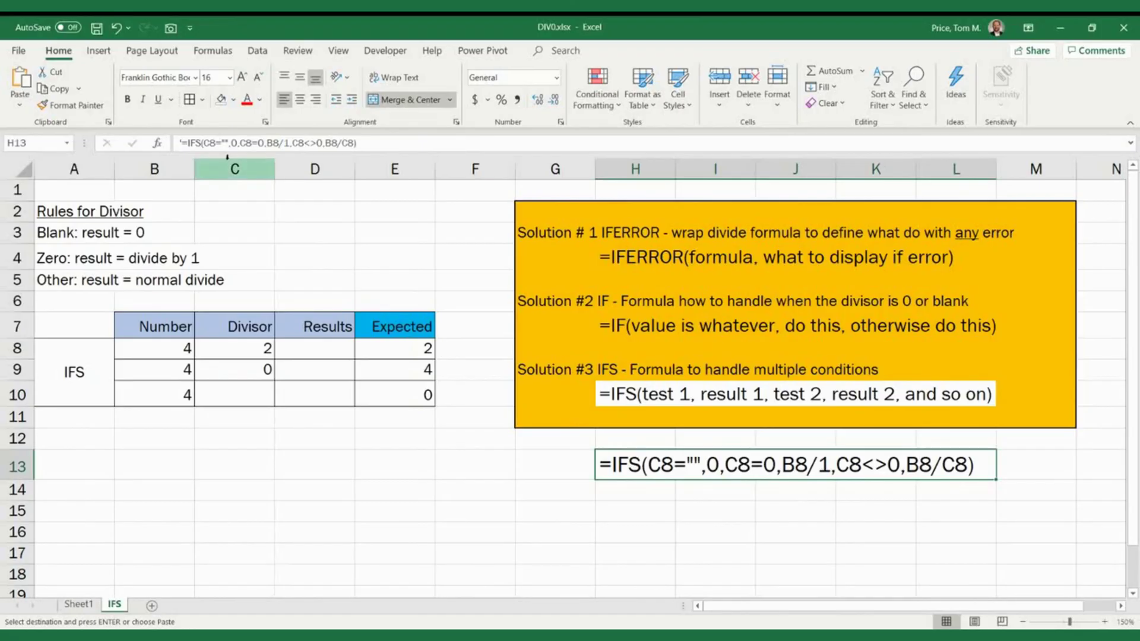
drag(182, 143, 392, 145)
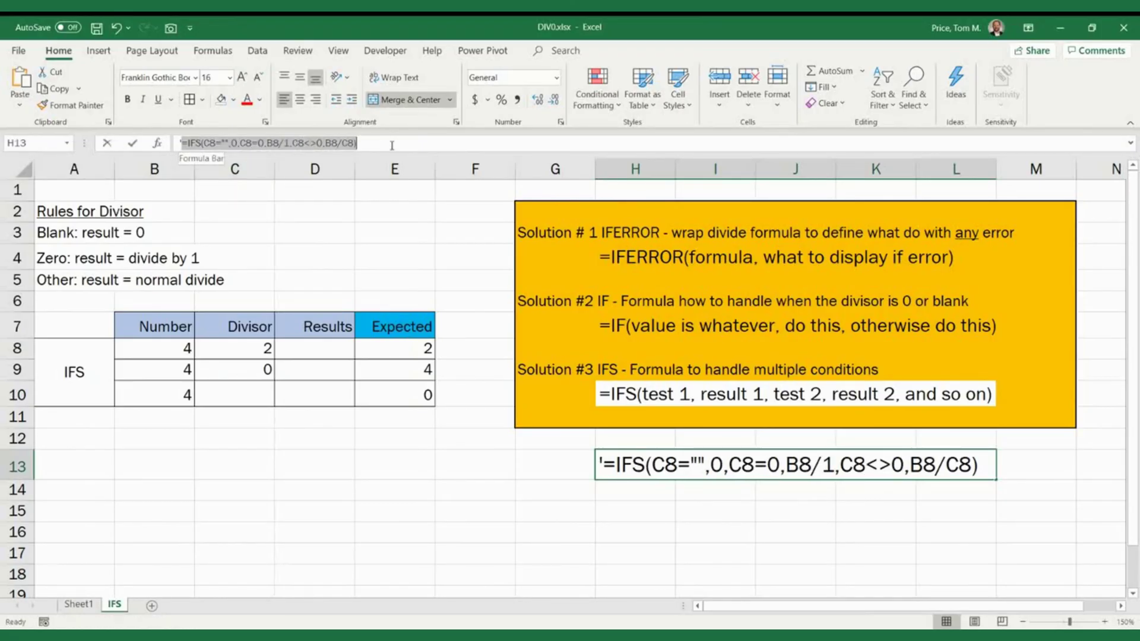
click(308, 346)
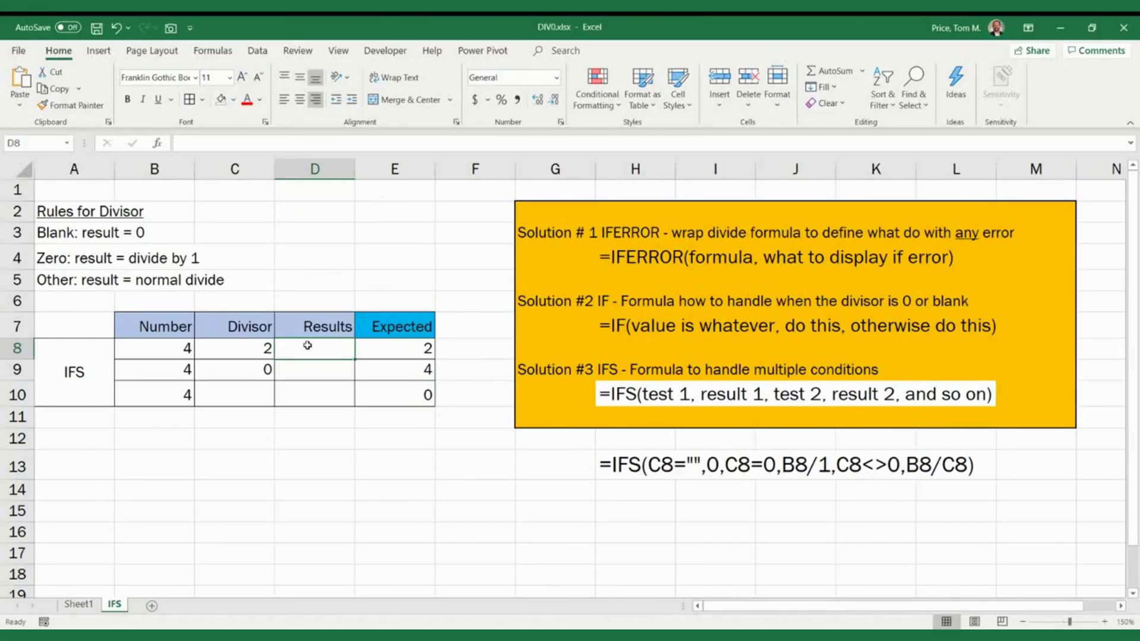
key(ctrl+v)
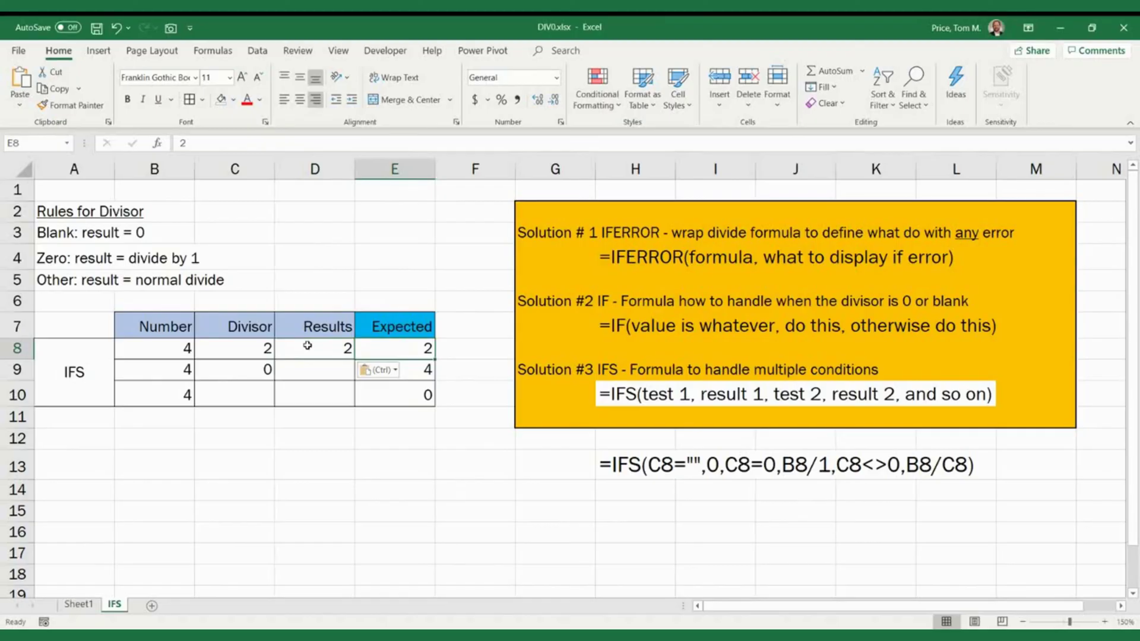
Copy the IFS formula from D8 into D9 and D10.
key(ctrl+c)
key(Down)
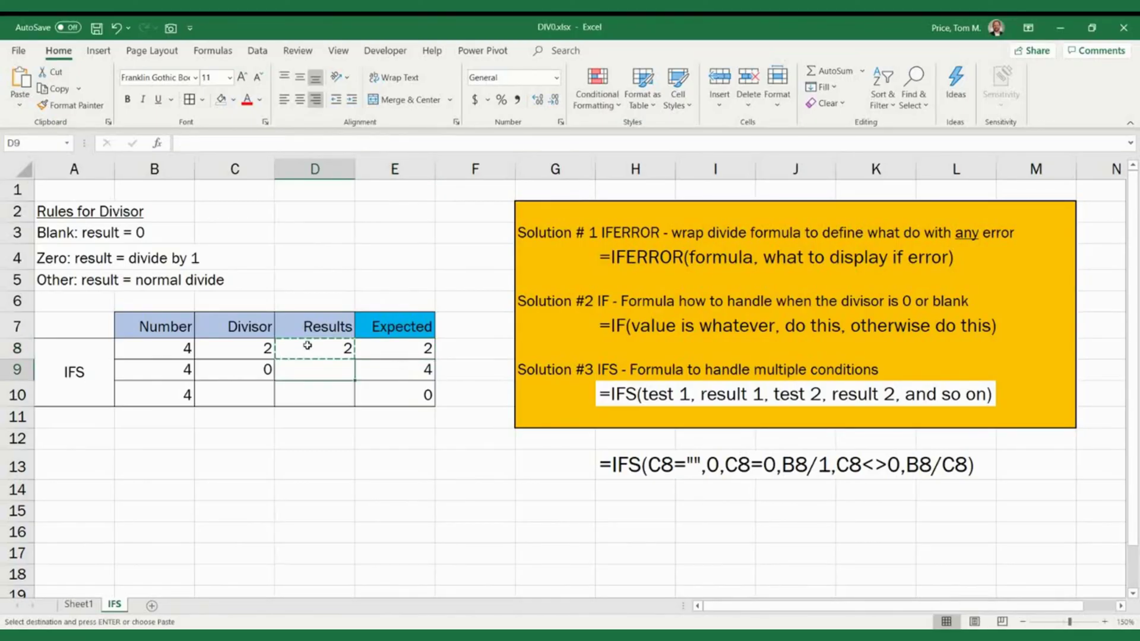
key(ctrl+v)
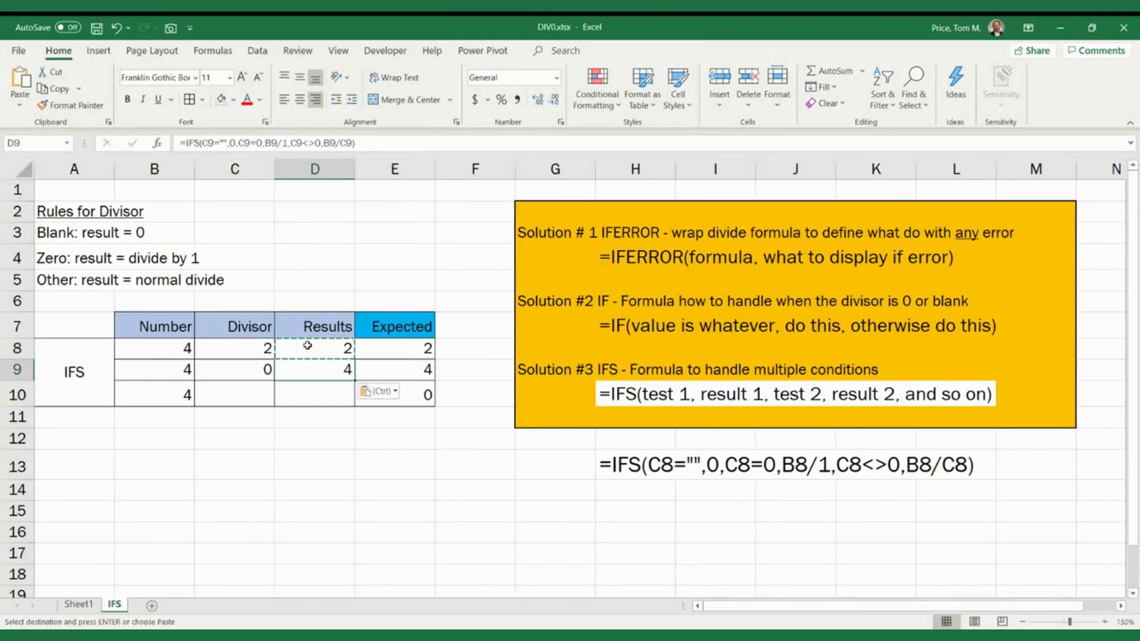
key(Down)
key(ctrl+v)
key(Down)
key(Down)
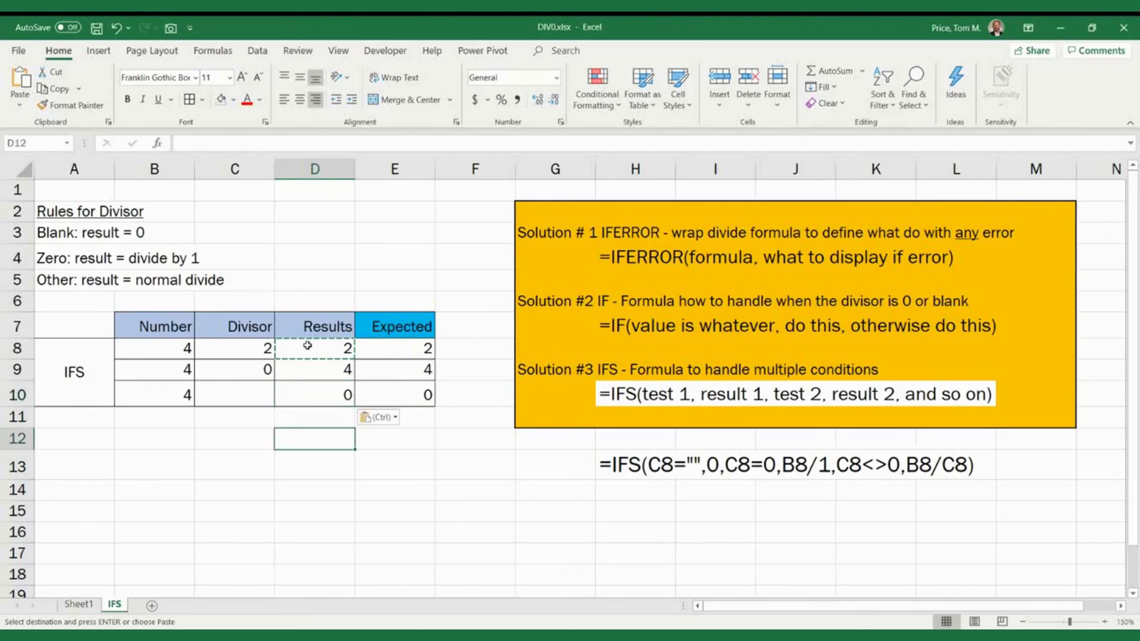